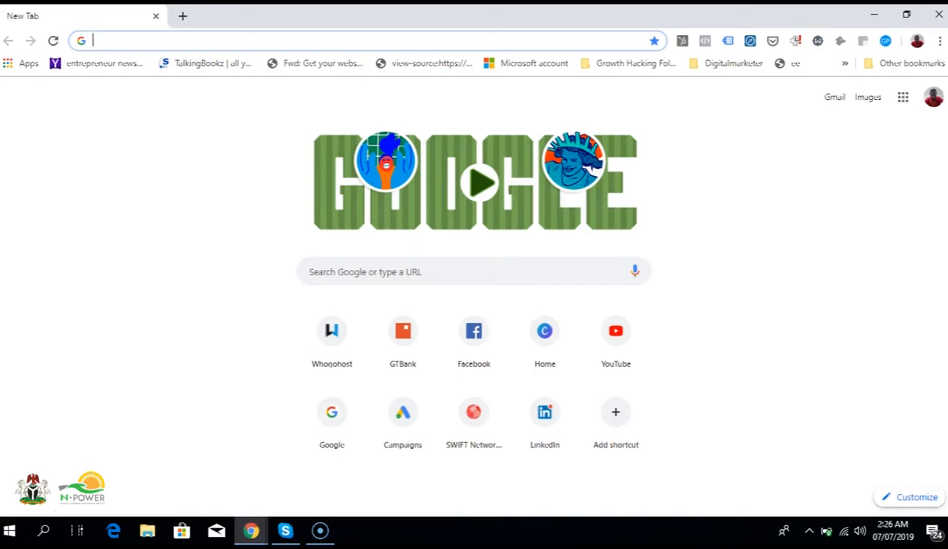
Step: Open the canva.com website
{"action": "type", "text": "ca"}
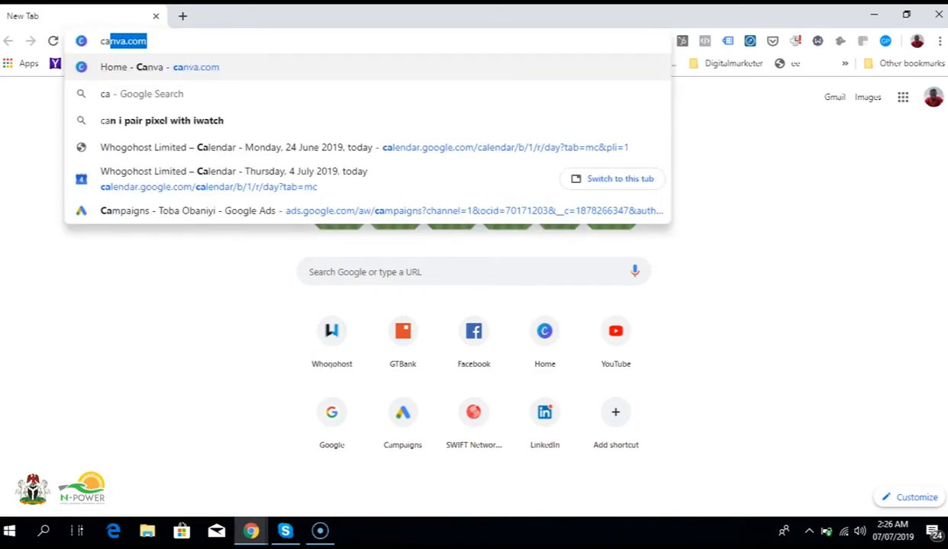
{"action": "key", "text": "Return"}
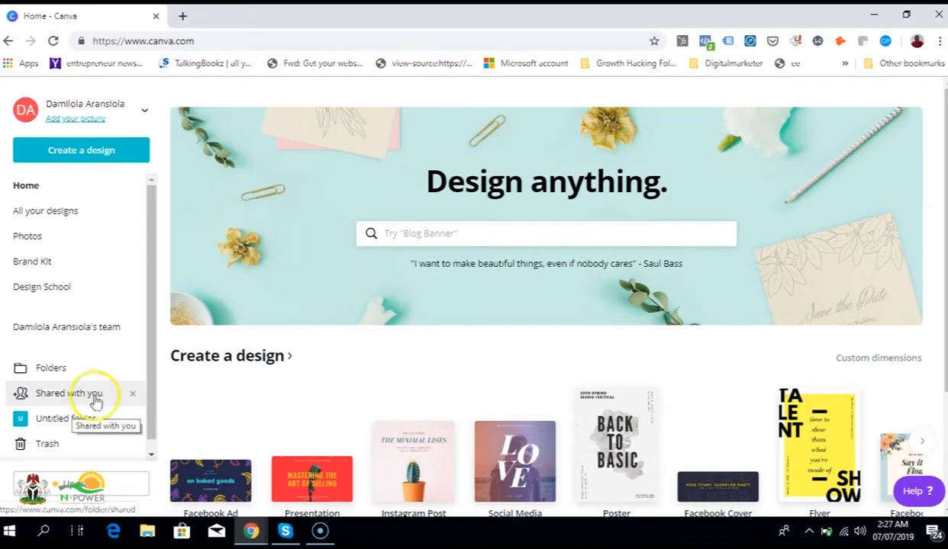
Step: Browse the design types offered on the home page through to the end and open the full list of them
{"action": "scroll", "coordinate": [405, 500], "scroll_direction": "down", "scroll_amount": 3}
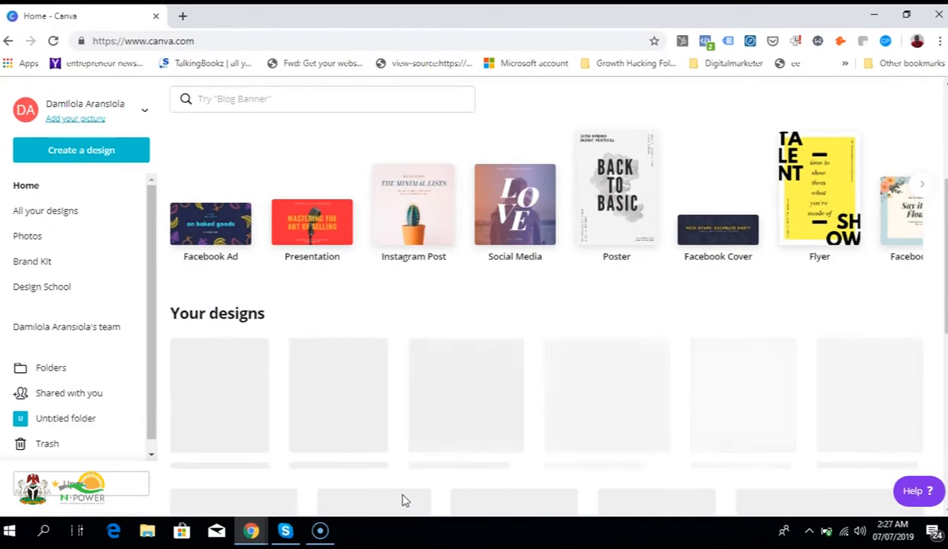
{"action": "scroll", "coordinate": [404, 500], "scroll_direction": "up", "scroll_amount": 3}
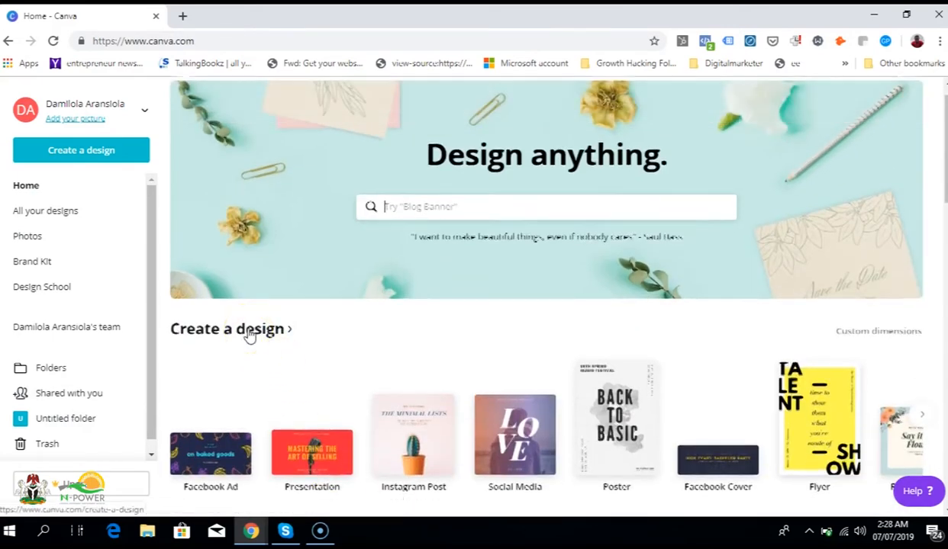
{"action": "scroll", "coordinate": [250, 334], "scroll_direction": "down", "scroll_amount": 2}
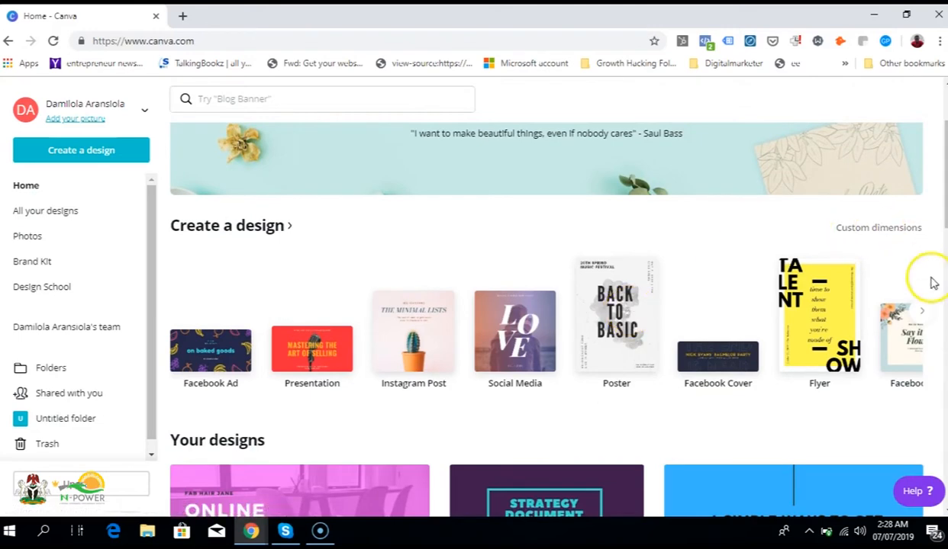
{"action": "left_click", "coordinate": [922, 312]}
{"action": "left_click", "coordinate": [924, 312]}
{"action": "left_click", "coordinate": [924, 313]}
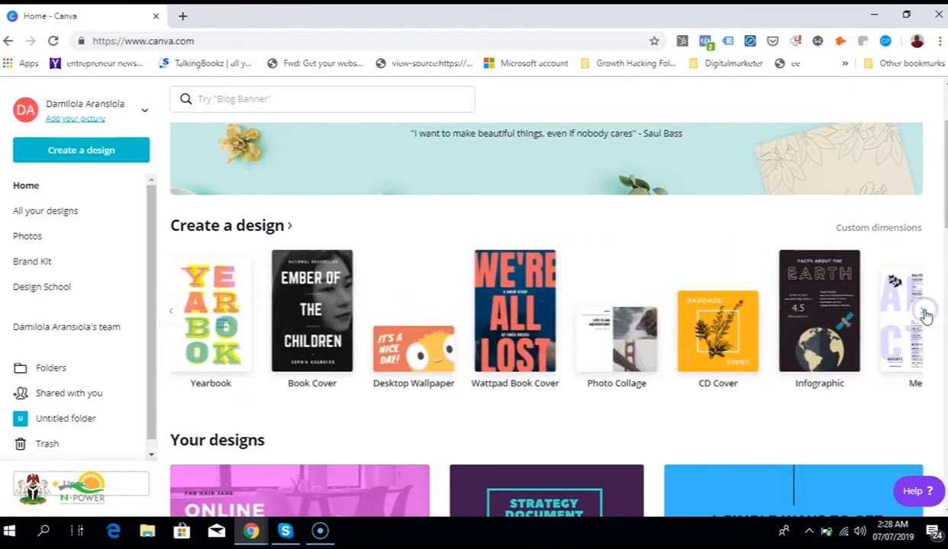
{"action": "left_click", "coordinate": [923, 314]}
{"action": "left_click", "coordinate": [924, 313]}
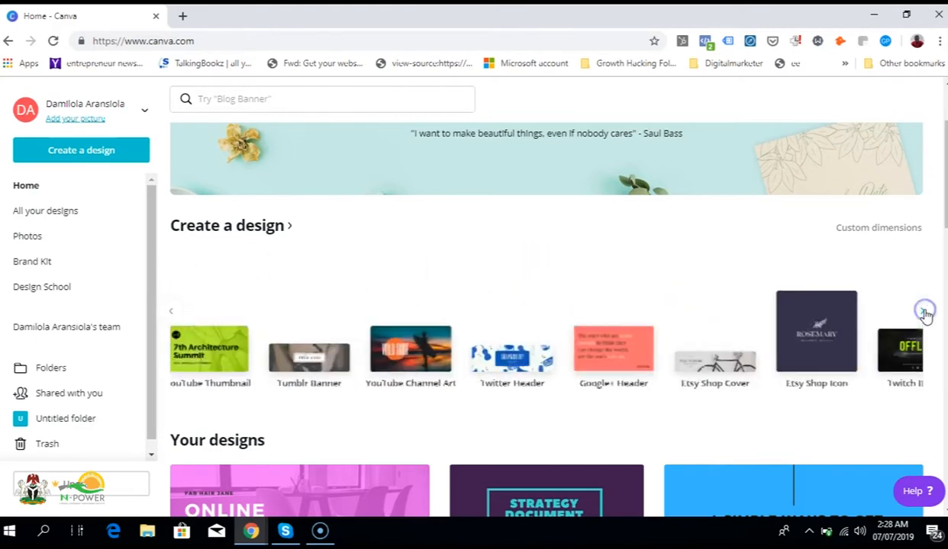
{"action": "left_click", "coordinate": [924, 313]}
{"action": "left_click", "coordinate": [923, 313]}
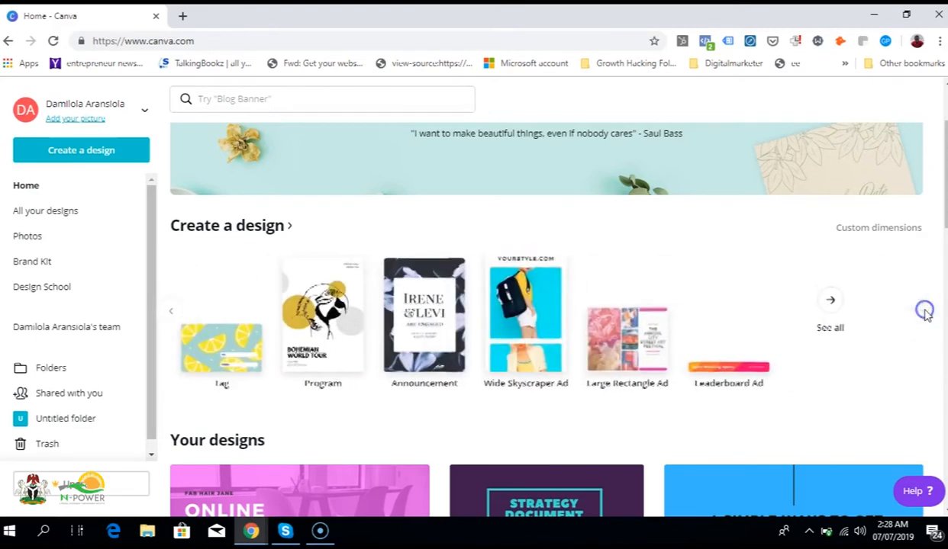
{"action": "left_click", "coordinate": [819, 304]}
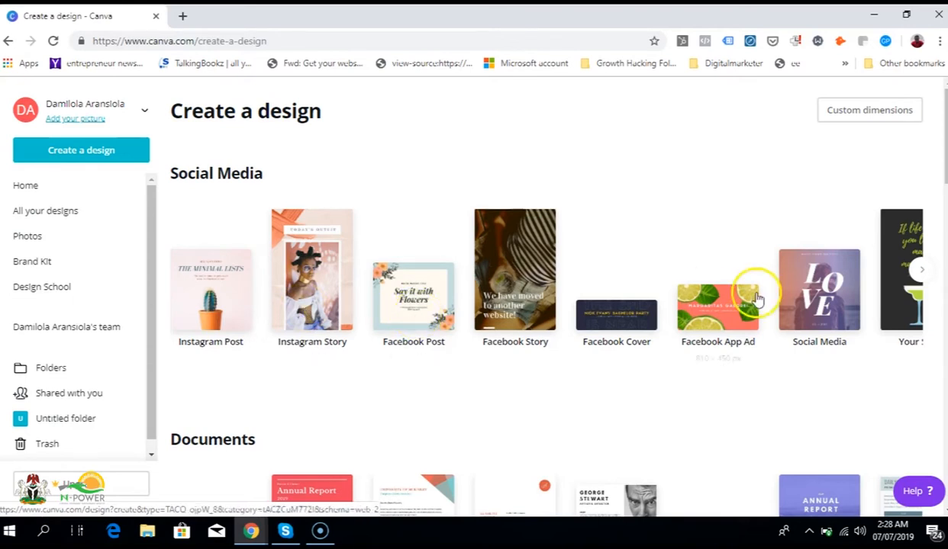
Step: Look through the Social Media design types and create a new Facebook Post design
{"action": "left_click", "coordinate": [916, 273]}
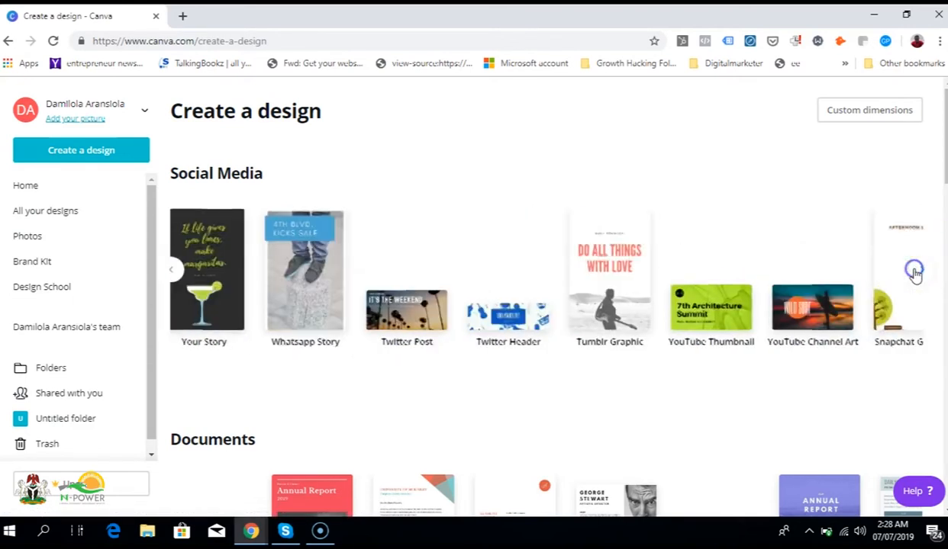
{"action": "left_click", "coordinate": [916, 273]}
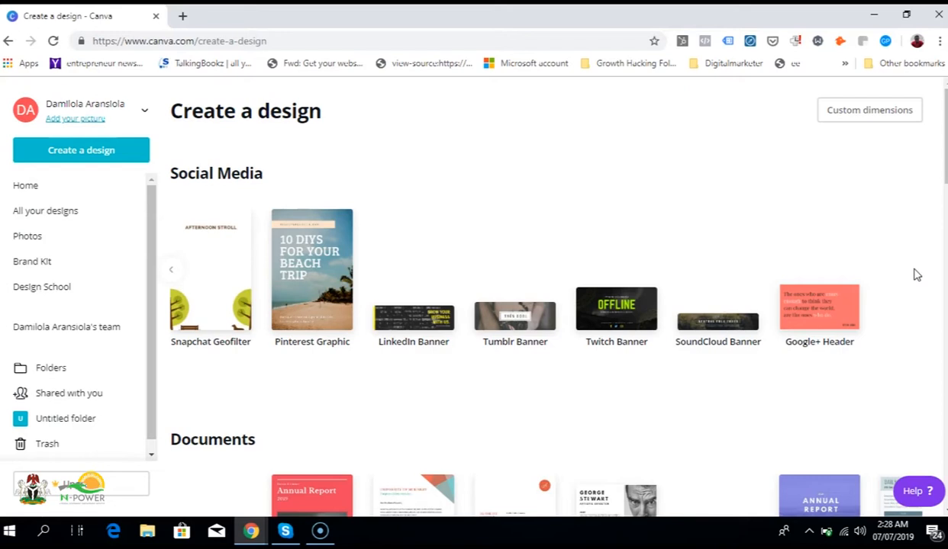
{"action": "left_click", "coordinate": [176, 273]}
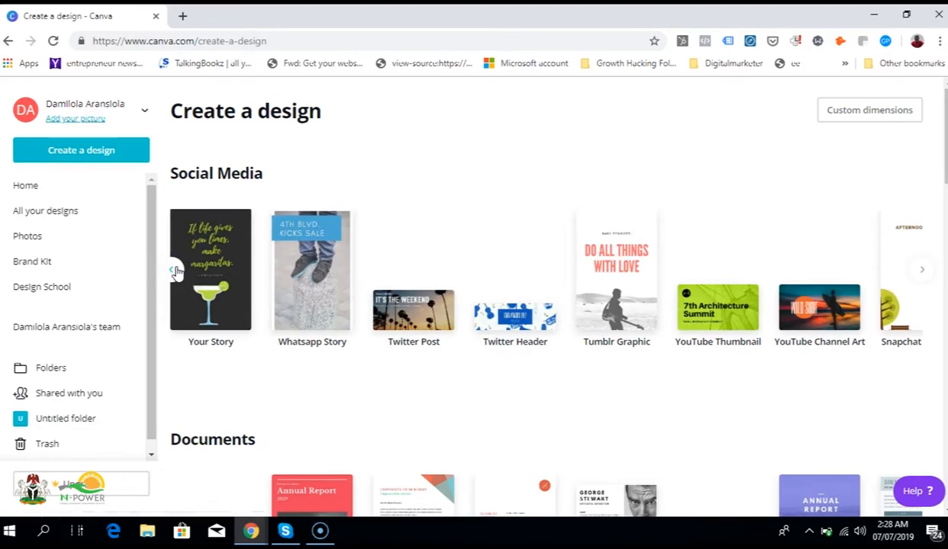
{"action": "left_click", "coordinate": [175, 272]}
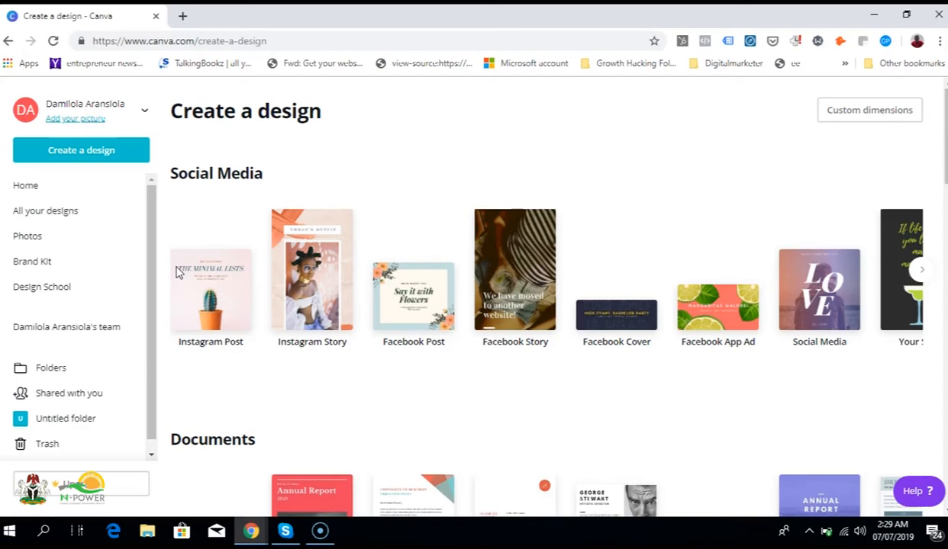
{"action": "left_click", "coordinate": [408, 305]}
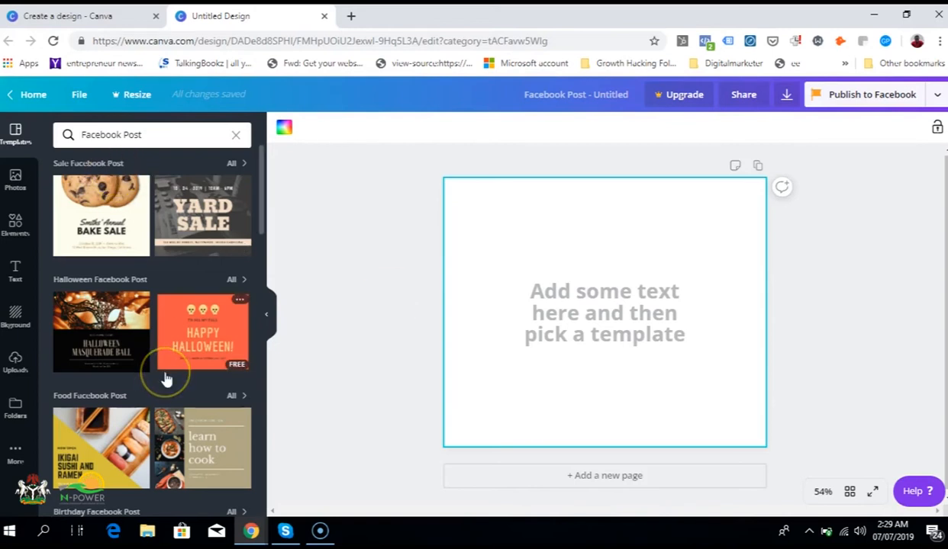
Step: Look through the available Facebook Post templates
{"action": "scroll", "coordinate": [166, 378], "scroll_direction": "down", "scroll_amount": 3}
{"action": "scroll", "coordinate": [166, 379], "scroll_direction": "down", "scroll_amount": 8}
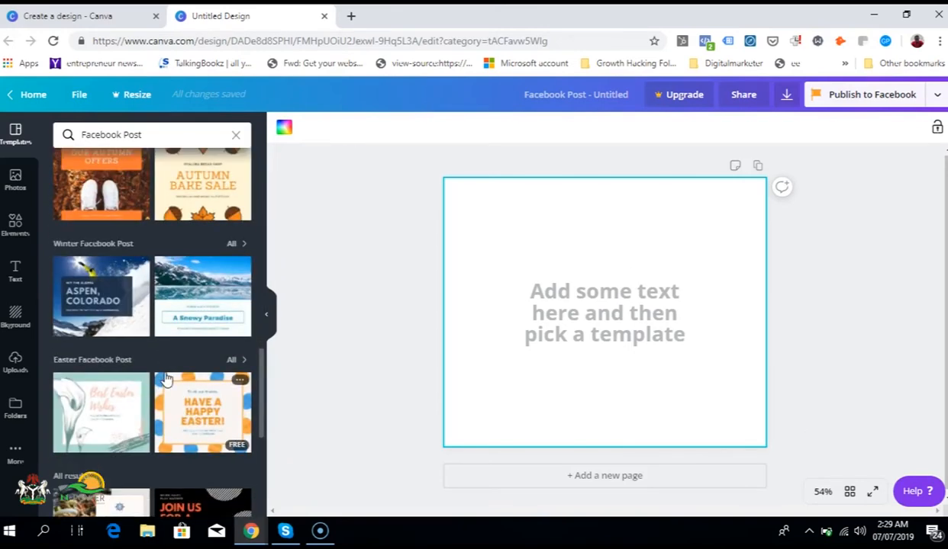
{"action": "scroll", "coordinate": [166, 380], "scroll_direction": "down", "scroll_amount": 10}
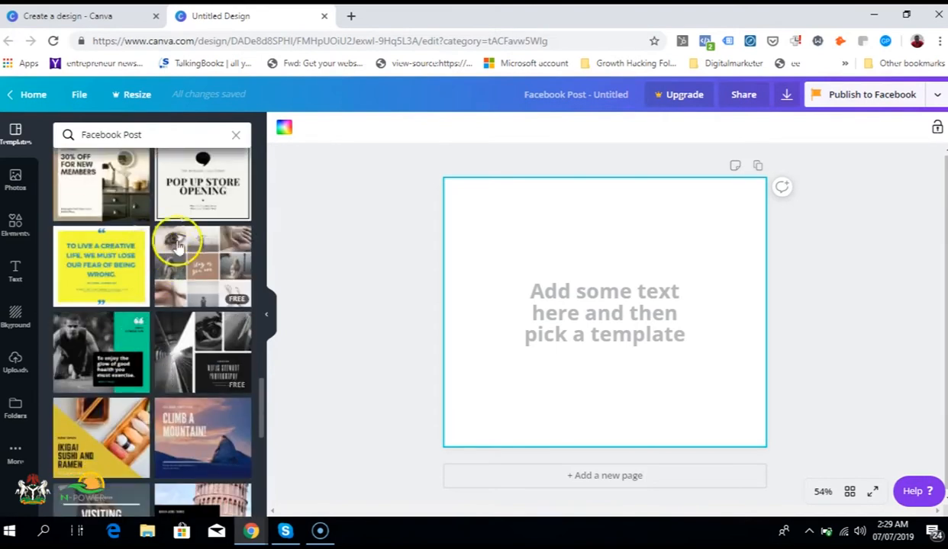
Step: Search the photo library for "coffee" and add the photo of beans spilling from a white cup to the page
{"action": "left_click", "coordinate": [18, 180]}
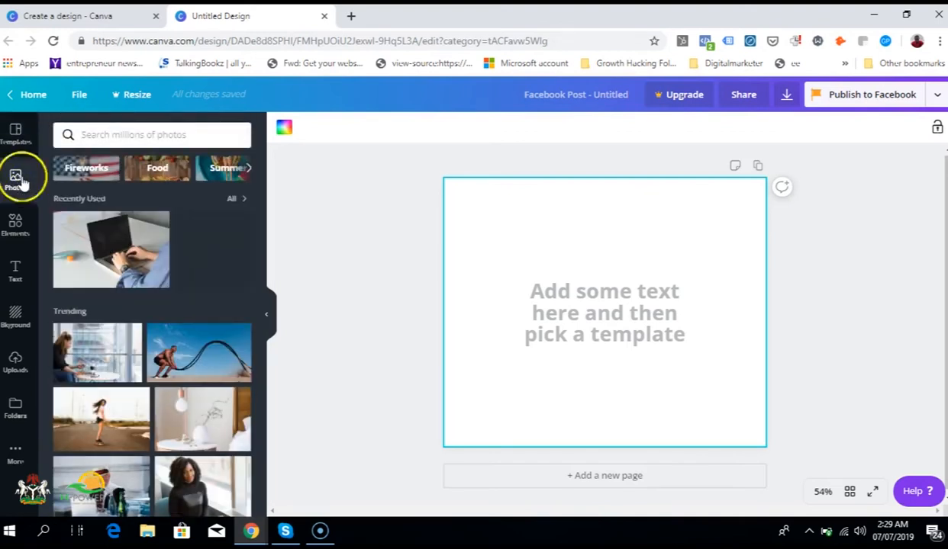
{"action": "left_click", "coordinate": [145, 138]}
{"action": "type", "text": "coffee"}
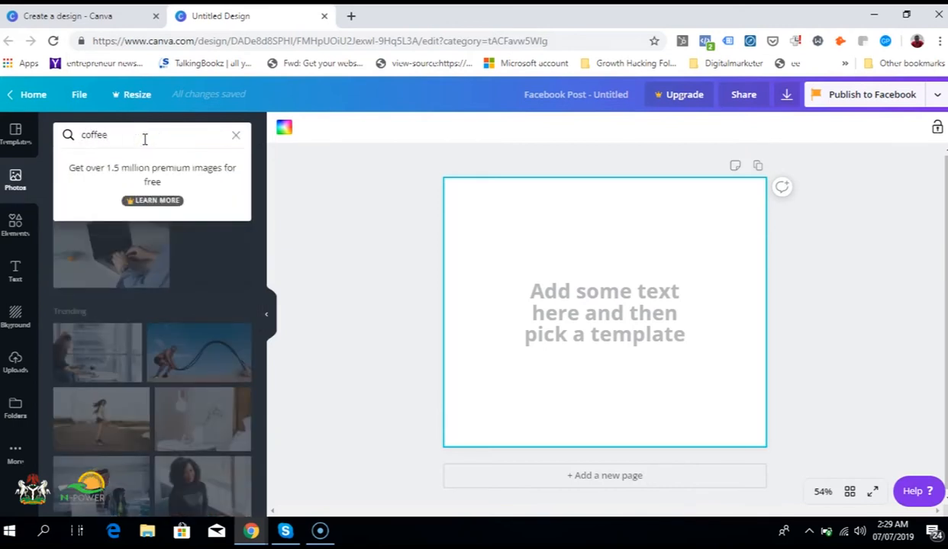
{"action": "key", "text": "Return"}
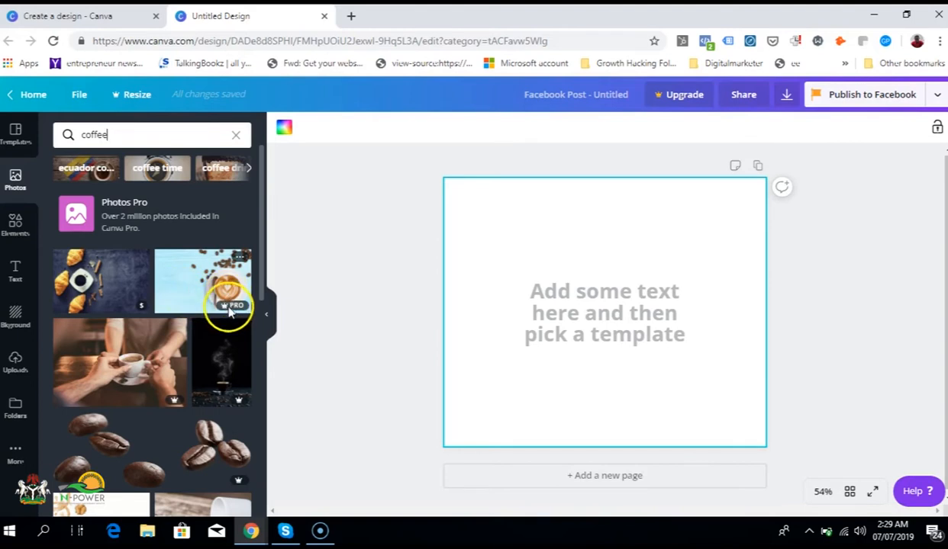
{"action": "scroll", "coordinate": [140, 298], "scroll_direction": "down", "scroll_amount": 3}
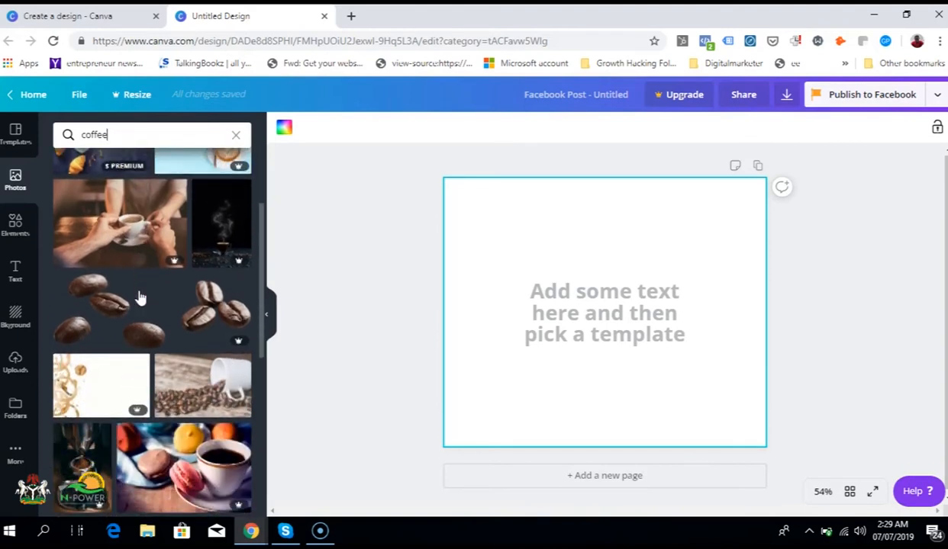
{"action": "left_click", "coordinate": [212, 384]}
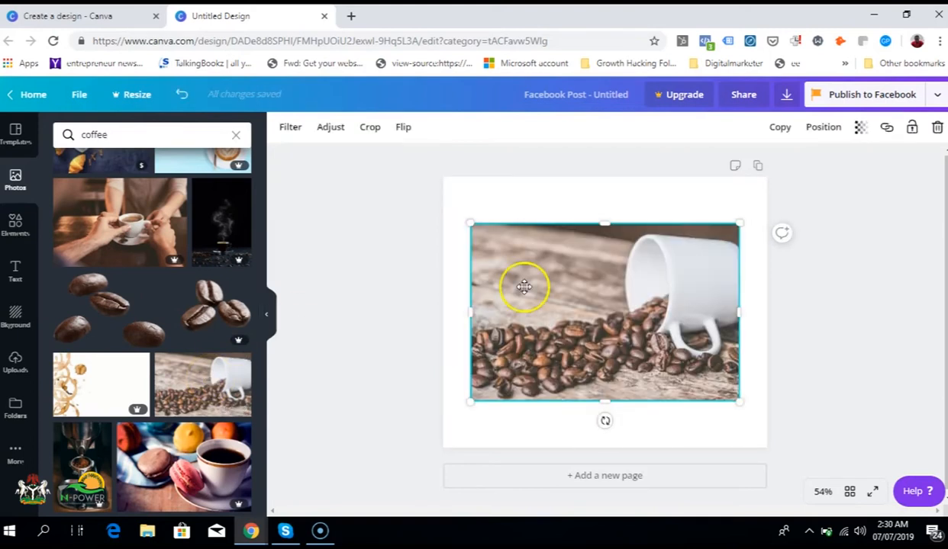
Step: Enlarge and reposition the coffee bean photo so that it covers the whole page
{"action": "left_click_drag", "start_coordinate": [469, 220], "coordinate": [434, 122]}
{"action": "left_click_drag", "start_coordinate": [738, 402], "coordinate": [762, 477]}
{"action": "left_click_drag", "start_coordinate": [662, 328], "coordinate": [659, 337]}
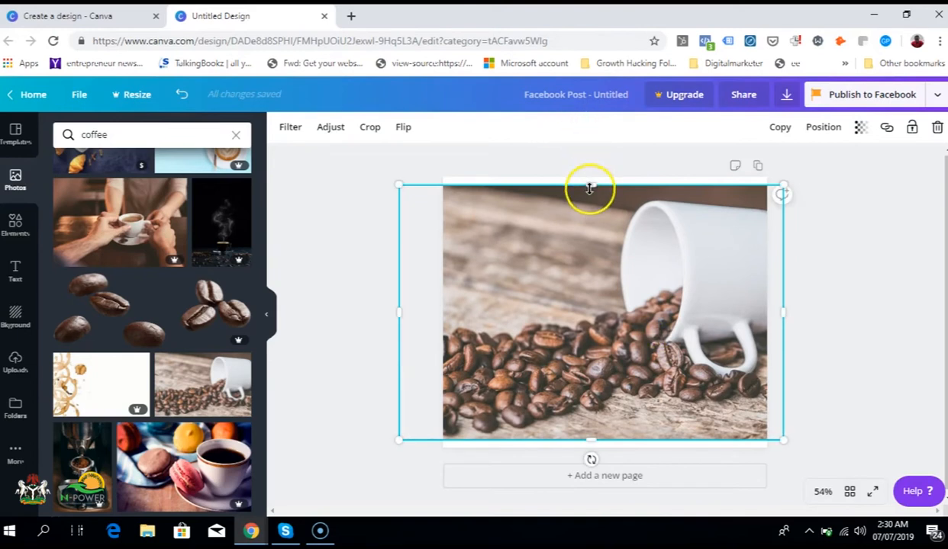
{"action": "left_click_drag", "start_coordinate": [590, 186], "coordinate": [591, 174]}
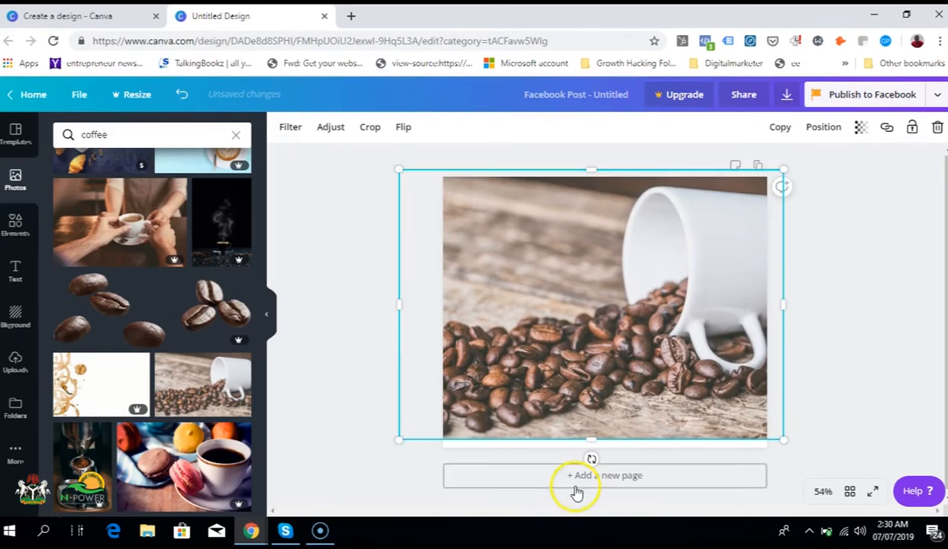
{"action": "left_click_drag", "start_coordinate": [590, 439], "coordinate": [589, 453]}
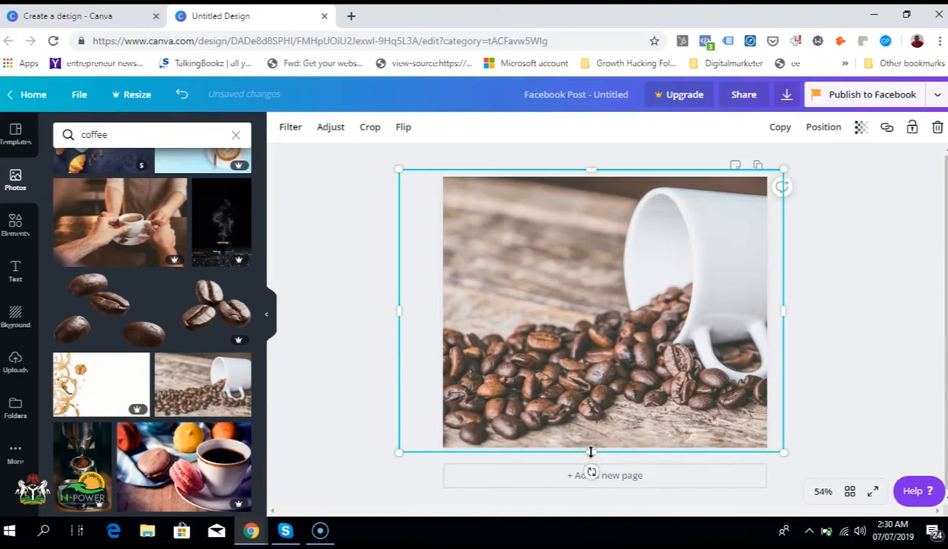
{"action": "left_click", "coordinate": [802, 254]}
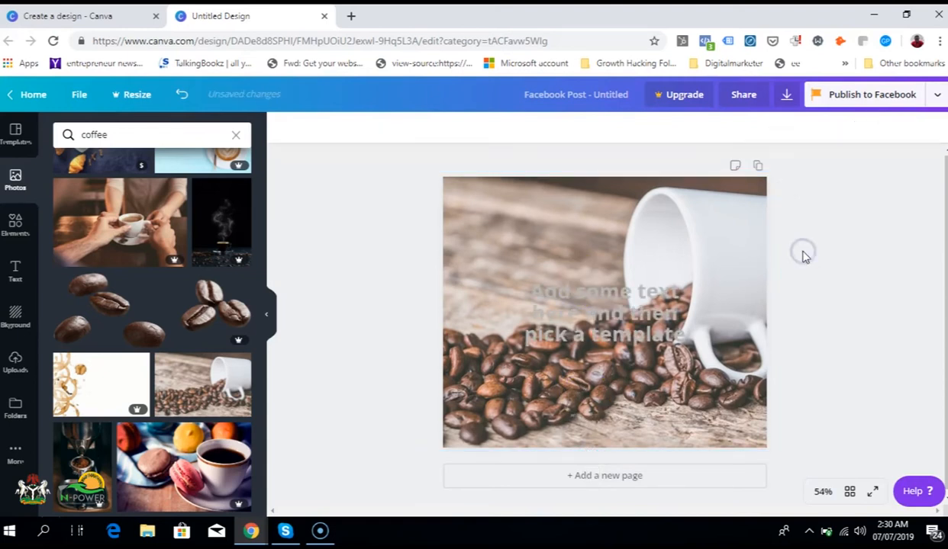
Step: Move the placeholder text to the empty upper-left area of the photo and replace it with "A Blog That Serves Coffee Tips"
{"action": "left_click", "coordinate": [570, 299]}
{"action": "left_click_drag", "start_coordinate": [572, 297], "coordinate": [502, 226]}
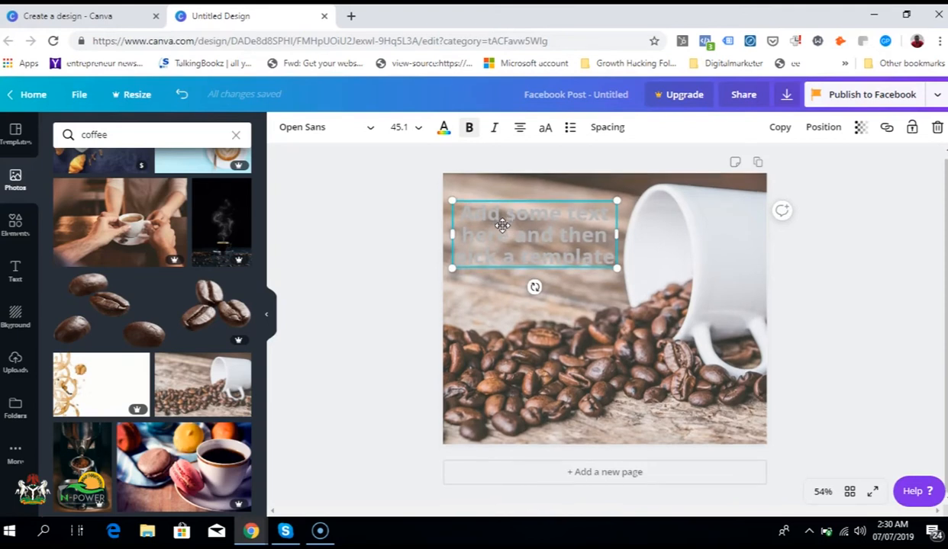
{"action": "double_click", "coordinate": [502, 225]}
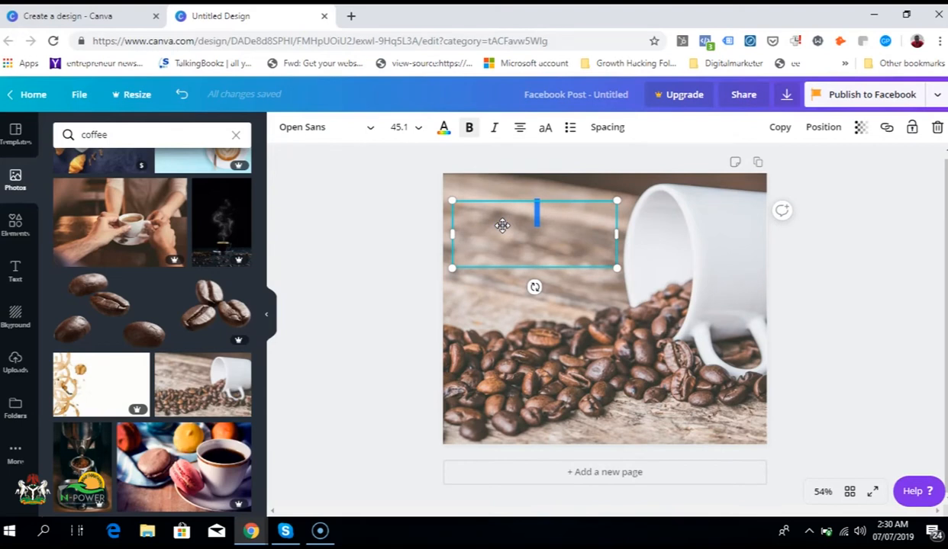
{"action": "left_click", "coordinate": [538, 217]}
{"action": "type", "text": "A"}
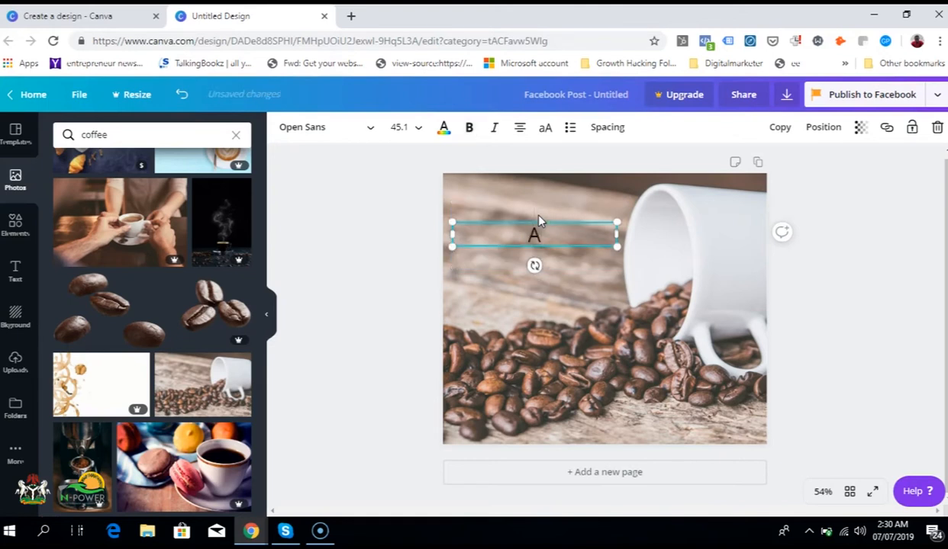
{"action": "type", "text": " Blog That Servess"}
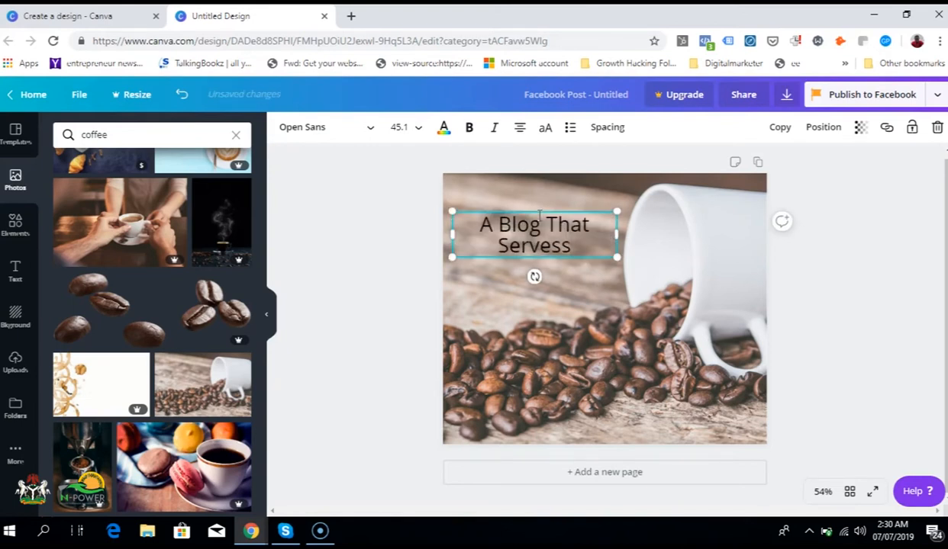
{"action": "key", "text": "BackSpace"}
{"action": "type", "text": "Coffee"}
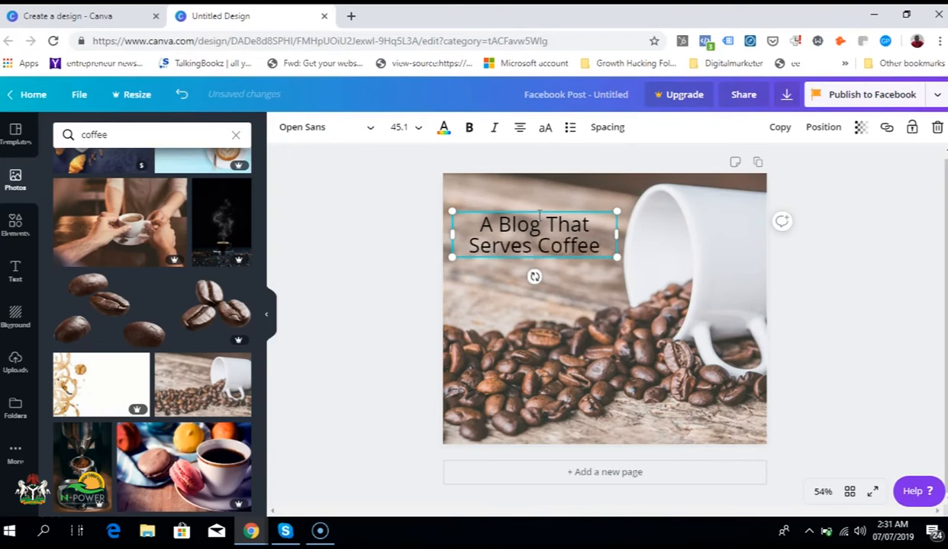
{"action": "type", "text": " Tips"}
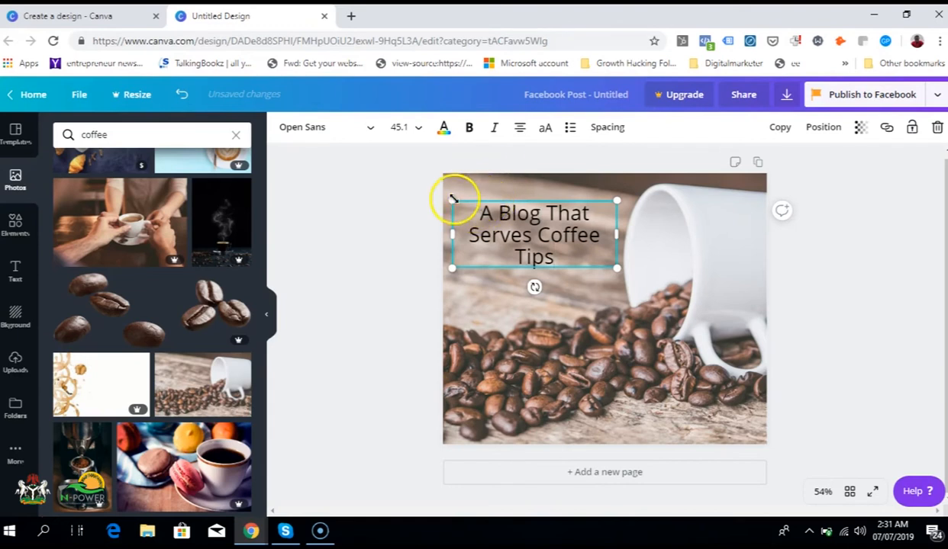
Step: Set the heading's font to Adigiana Toybox and narrow its text box slightly from the left side
{"action": "left_click_drag", "start_coordinate": [464, 197], "coordinate": [462, 197]}
{"action": "double_click", "coordinate": [485, 214]}
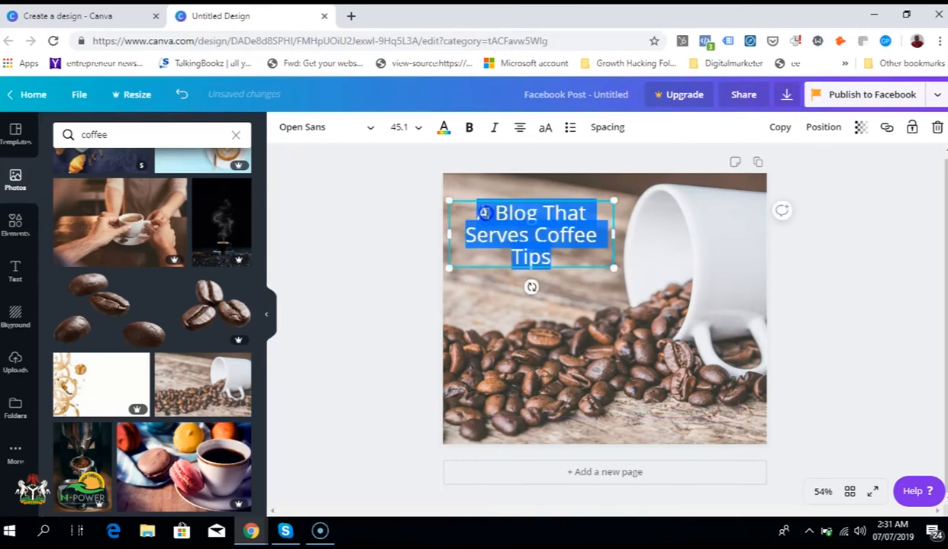
{"action": "left_click", "coordinate": [372, 128]}
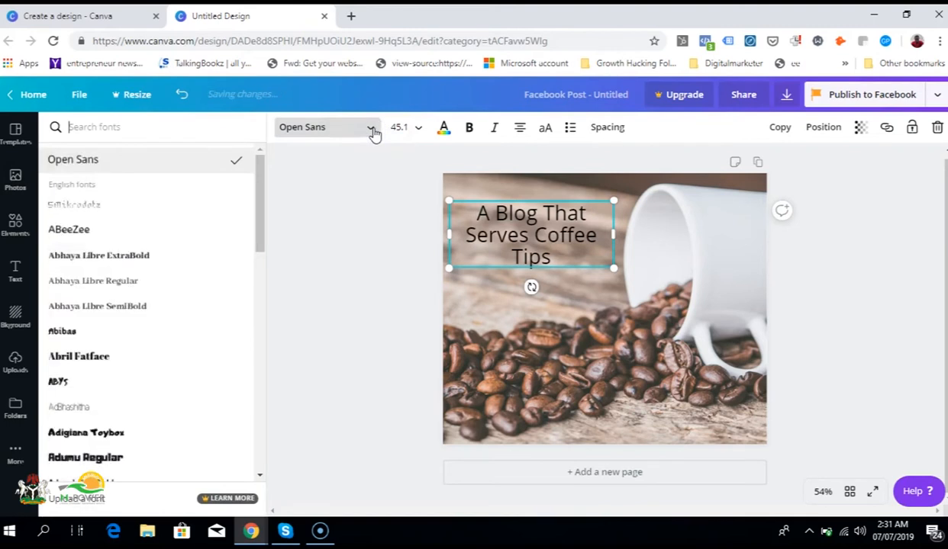
{"action": "left_click", "coordinate": [73, 431]}
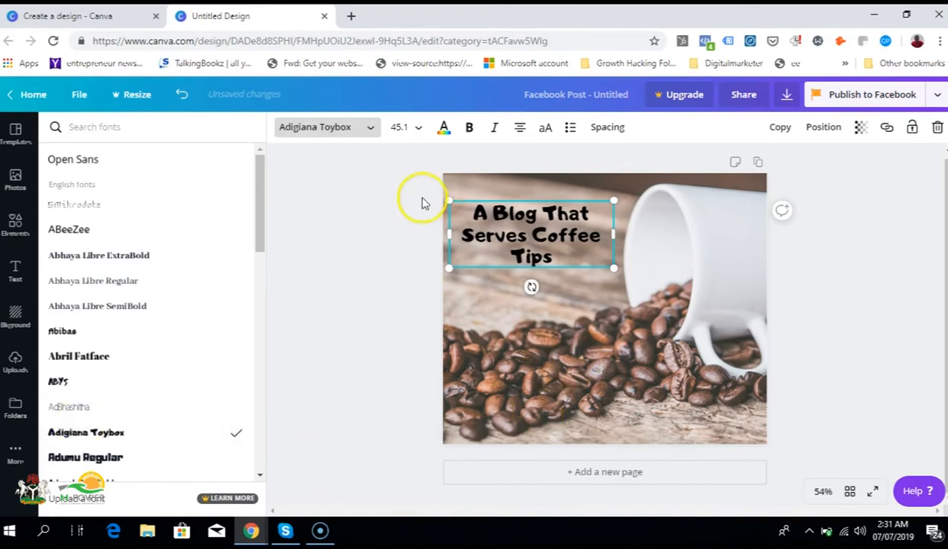
{"action": "left_click_drag", "start_coordinate": [447, 229], "coordinate": [459, 227]}
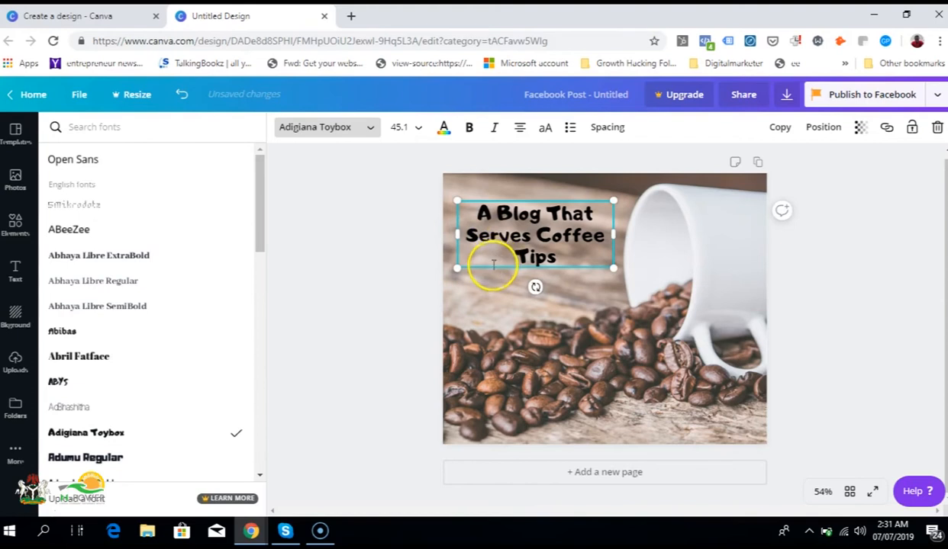
Step: Shift the heading slightly closer to the left edge of the page
{"action": "mouse_move", "coordinate": [490, 268]}
{"action": "left_mouse_down"}
{"action": "mouse_move", "coordinate": [480, 282]}
{"action": "mouse_move", "coordinate": [483, 268]}
{"action": "left_mouse_up"}
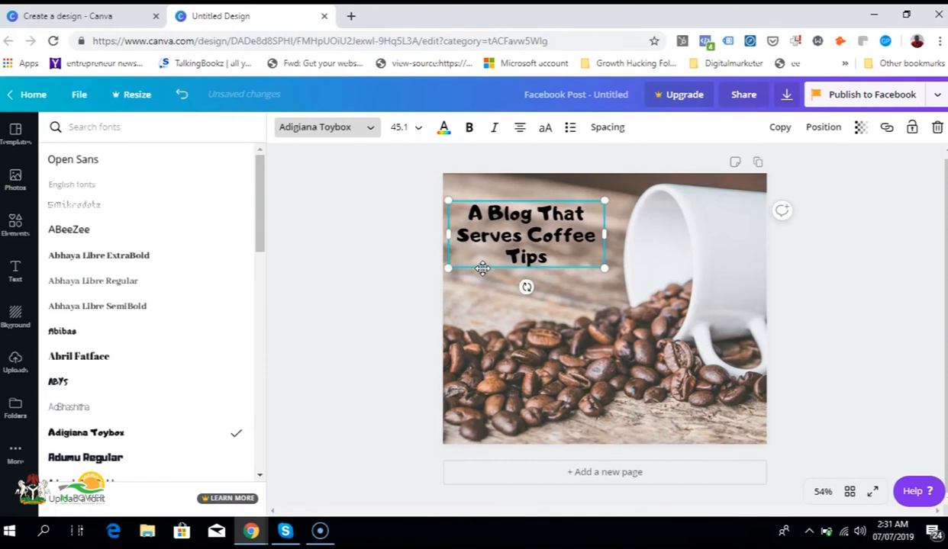
{"action": "left_click", "coordinate": [677, 408]}
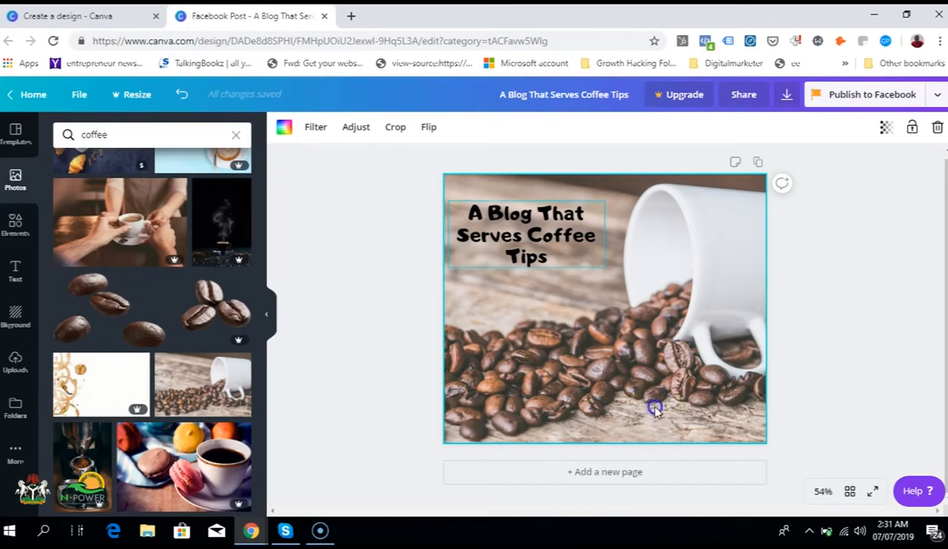
Step: Add the uploaded Google Ads logo to the page, shrink it and place it in the page's lower-right corner
{"action": "left_click", "coordinate": [16, 360]}
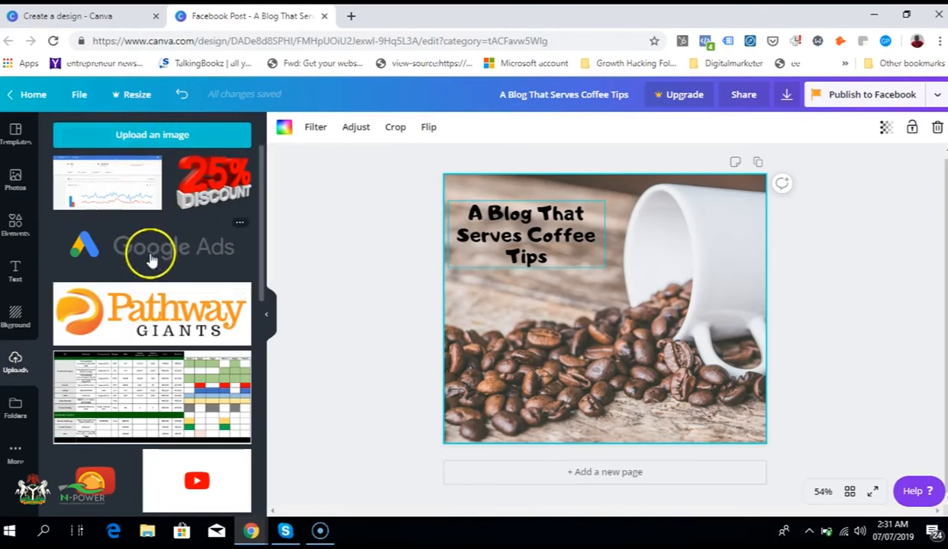
{"action": "left_click", "coordinate": [190, 261]}
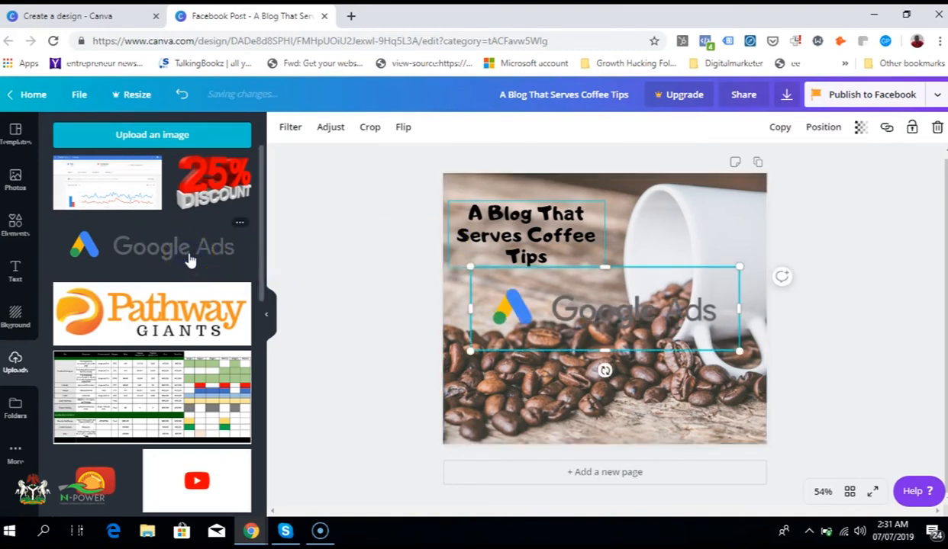
{"action": "left_click_drag", "start_coordinate": [598, 302], "coordinate": [629, 374]}
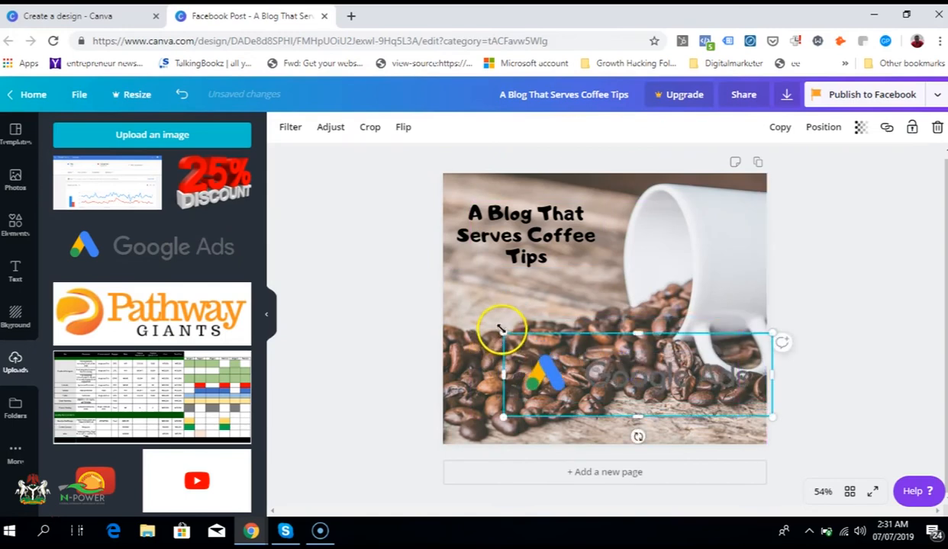
{"action": "left_click_drag", "start_coordinate": [503, 335], "coordinate": [657, 416]}
{"action": "left_click_drag", "start_coordinate": [718, 393], "coordinate": [714, 423]}
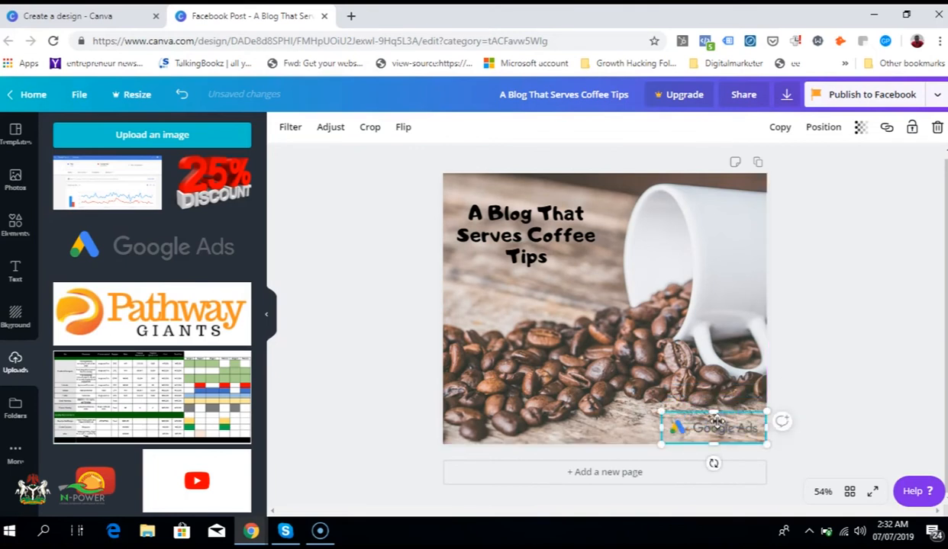
{"action": "left_click", "coordinate": [848, 400]}
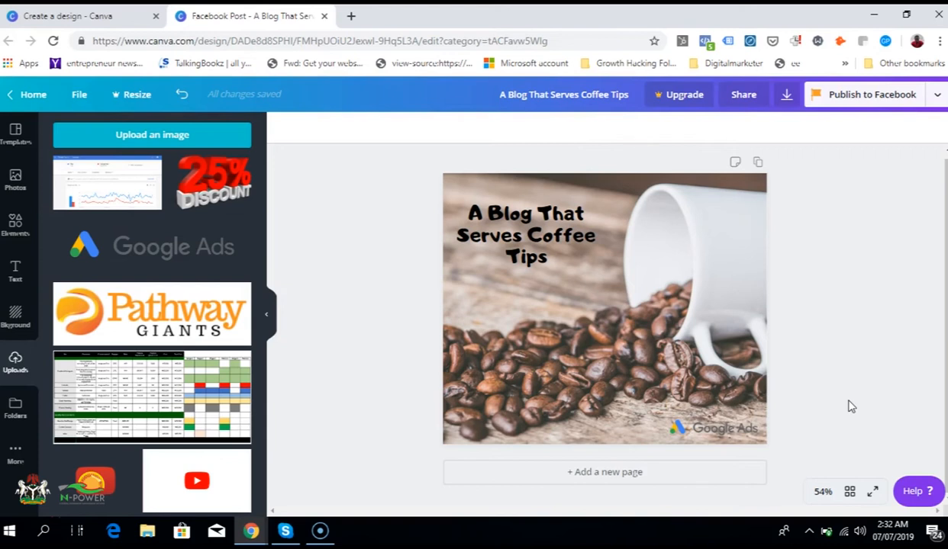
Step: Download the design as a PNG and save it to the Desktop as "A Blog That Serves Coffee Tips"
{"action": "left_click", "coordinate": [786, 95]}
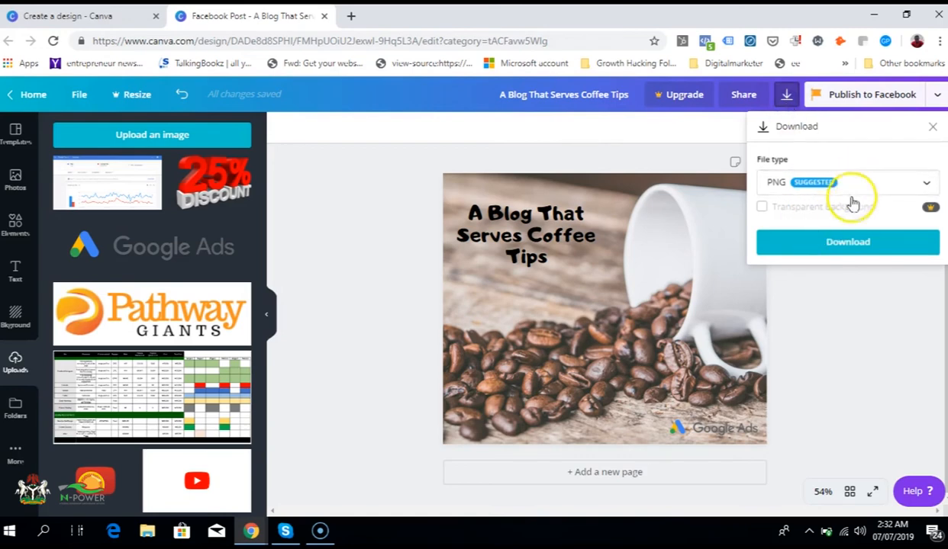
{"action": "left_click", "coordinate": [829, 245]}
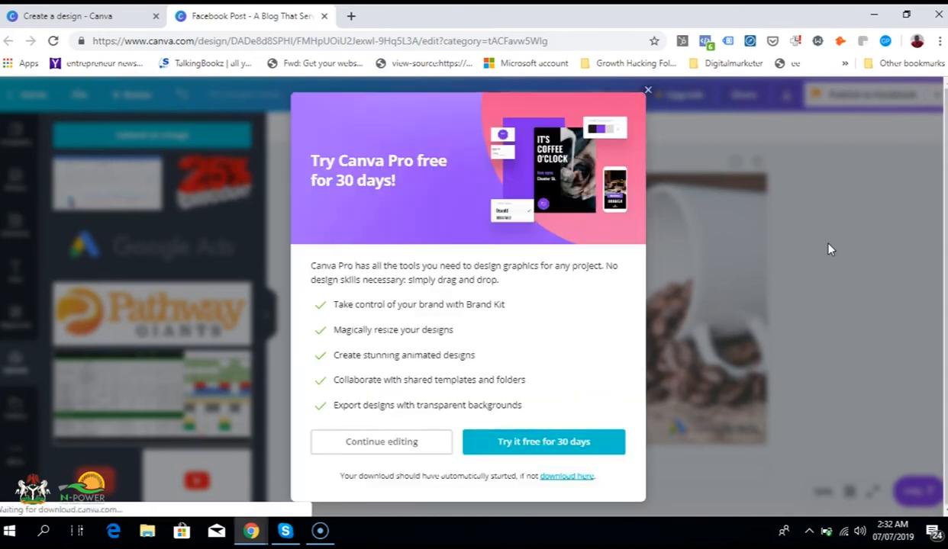
{"action": "left_click", "coordinate": [684, 403]}
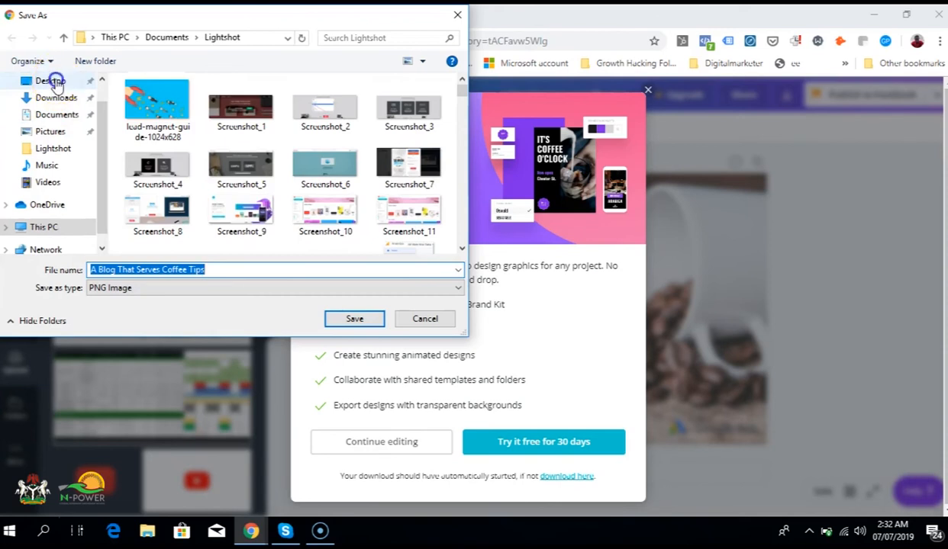
{"action": "left_click", "coordinate": [50, 81]}
{"action": "left_click", "coordinate": [354, 320]}
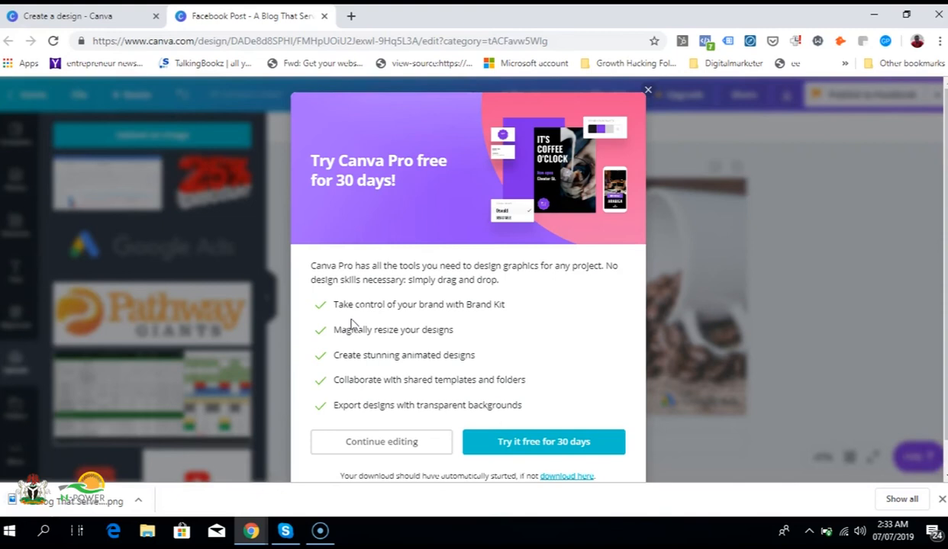
Step: Open the downloaded PNG, and minimise the image viewer and both browser windows to reach the desktop
{"action": "left_click", "coordinate": [69, 502]}
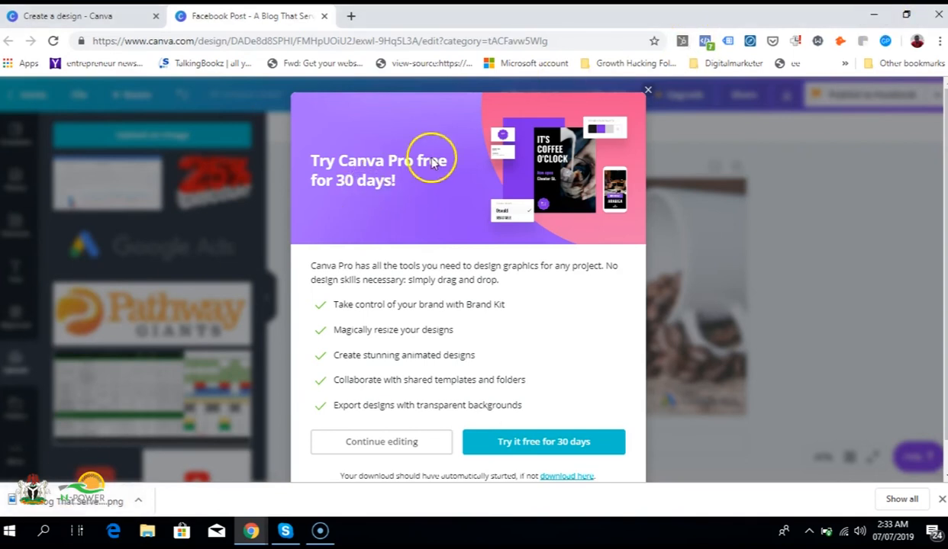
{"action": "left_click", "coordinate": [74, 506]}
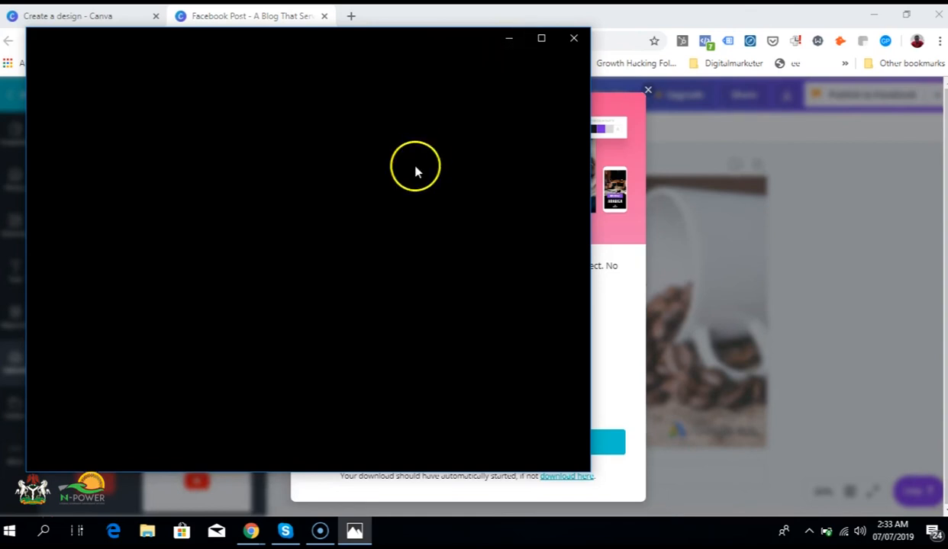
{"action": "left_click", "coordinate": [507, 38]}
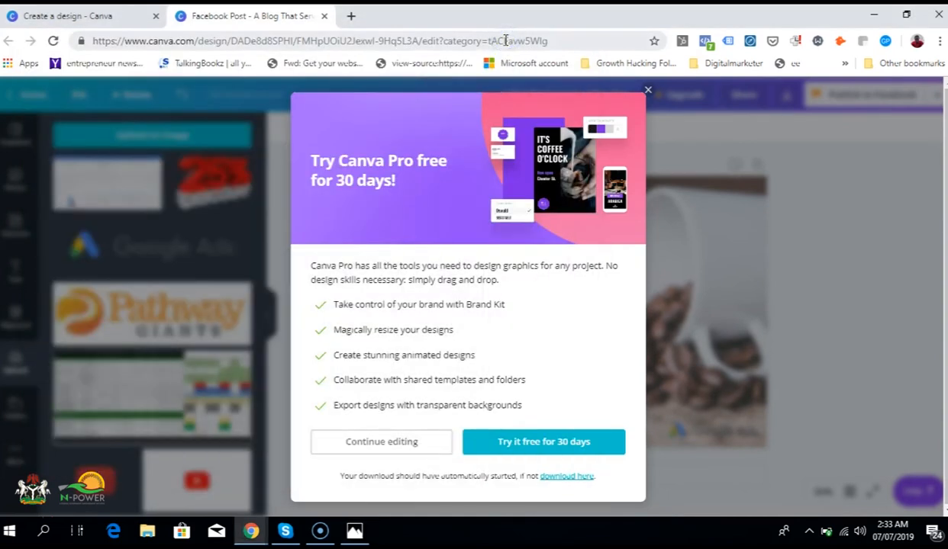
{"action": "left_click", "coordinate": [874, 15]}
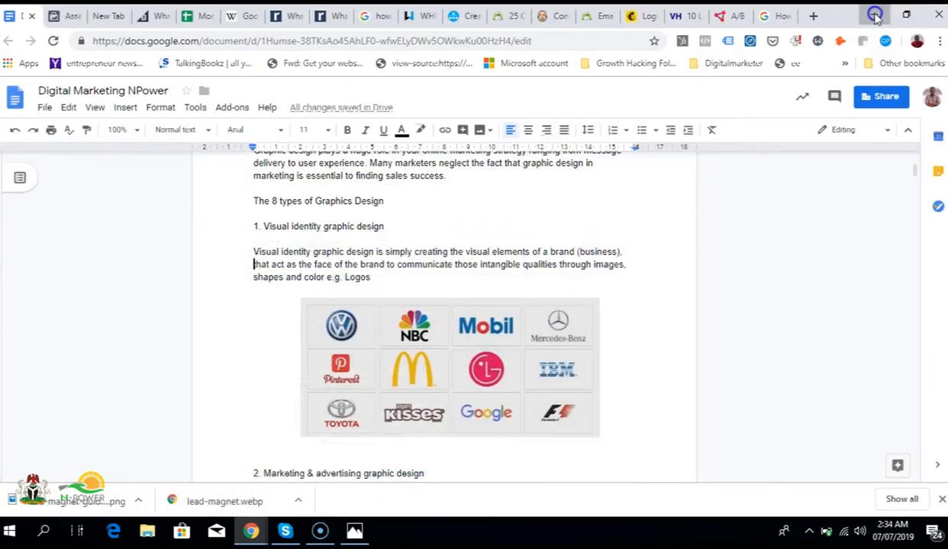
{"action": "left_click", "coordinate": [873, 15]}
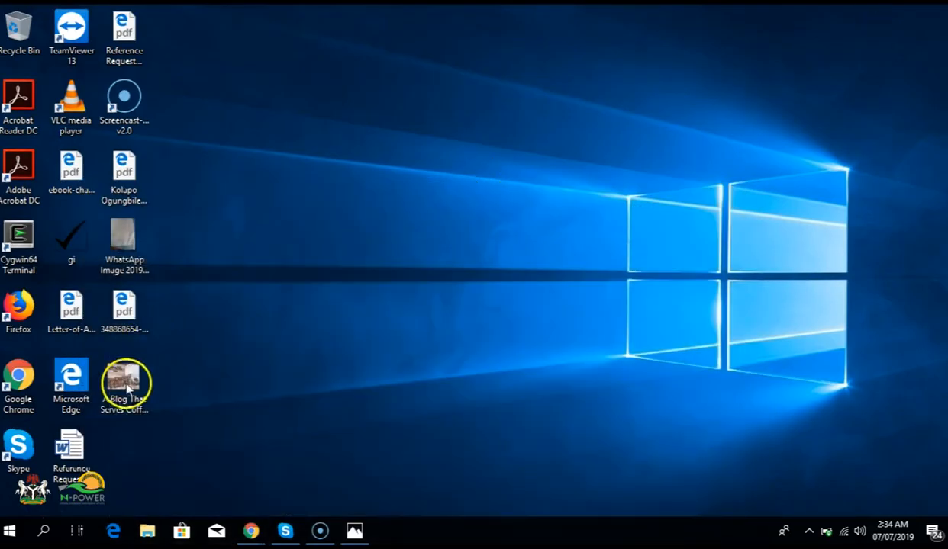
Step: Open "A Blog That Serves Coffee Tips" from the desktop in Photos, view it in a maximised window and minimise the viewer
{"action": "left_click", "coordinate": [357, 531]}
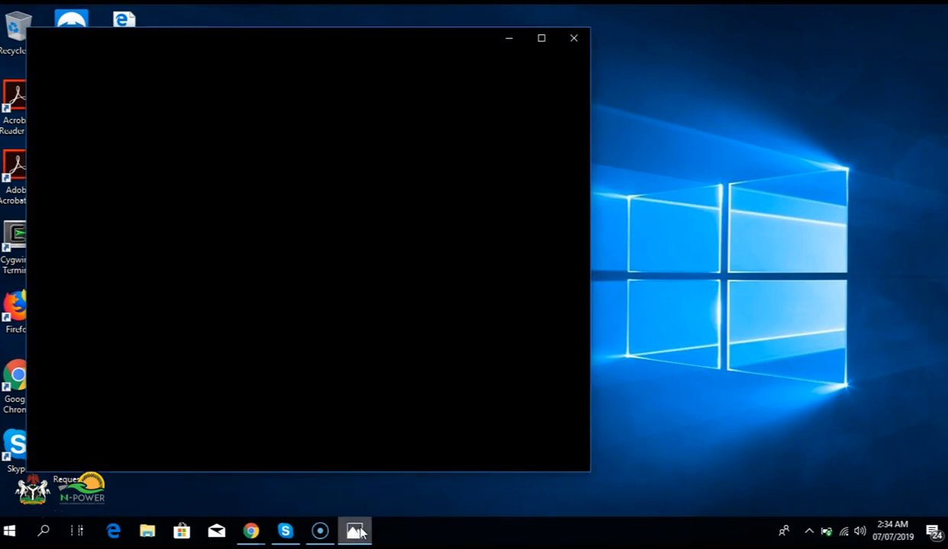
{"action": "left_click", "coordinate": [508, 39]}
{"action": "double_click", "coordinate": [131, 383]}
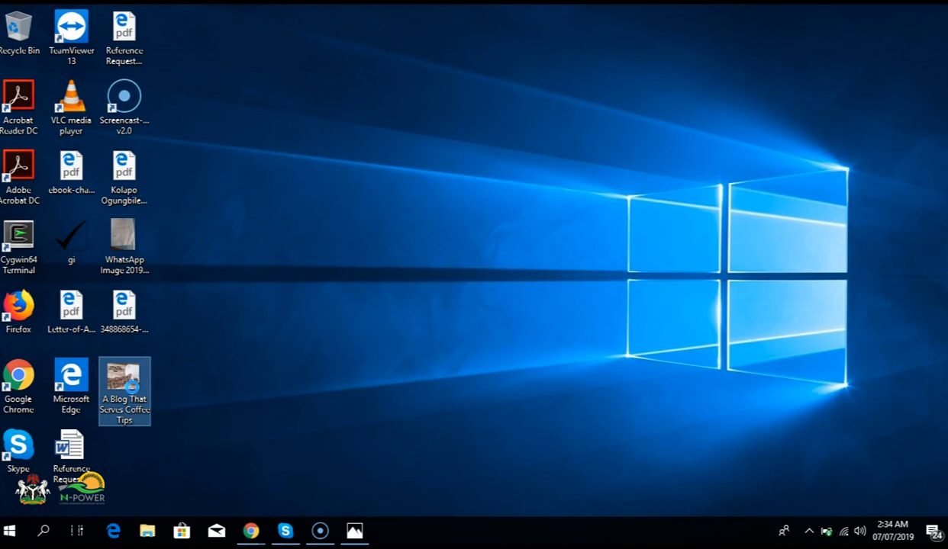
{"action": "mouse_move", "coordinate": [319, 532]}
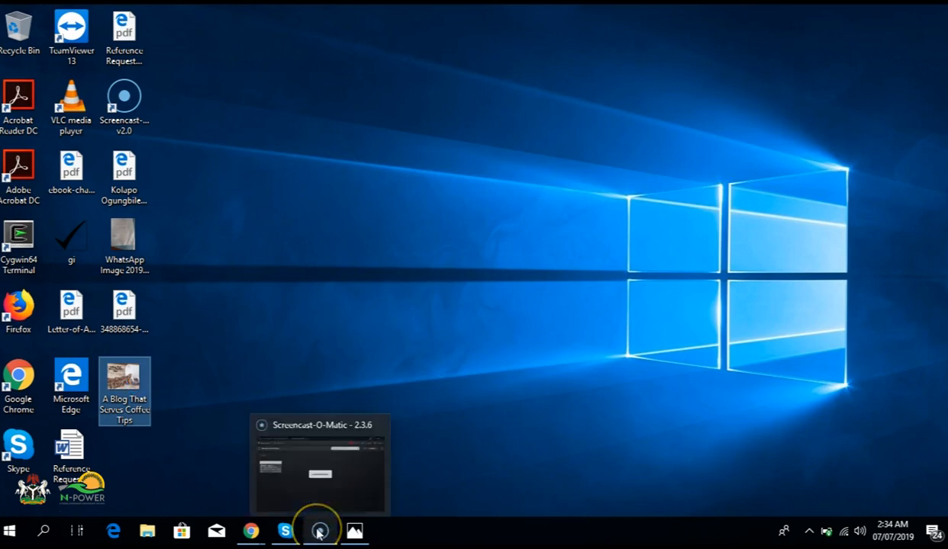
{"action": "left_click", "coordinate": [356, 532]}
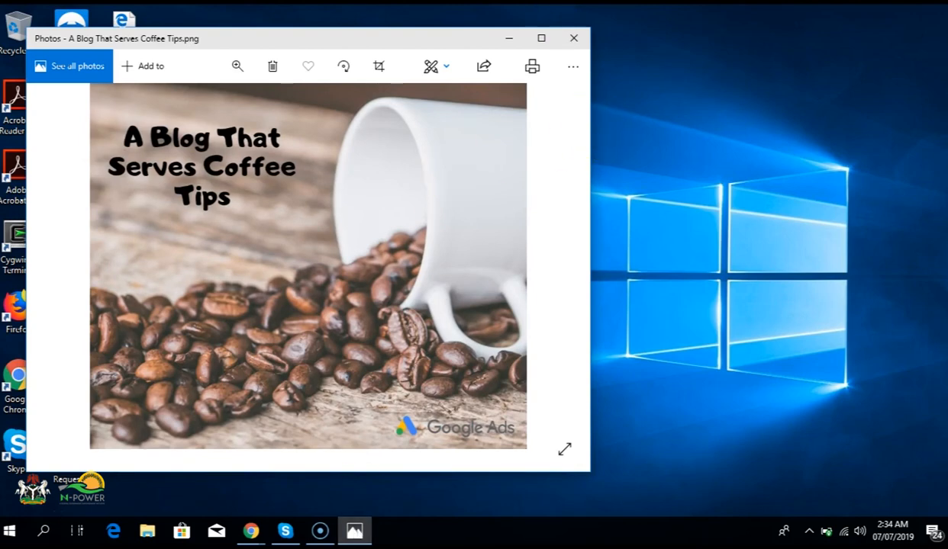
{"action": "left_click", "coordinate": [540, 36]}
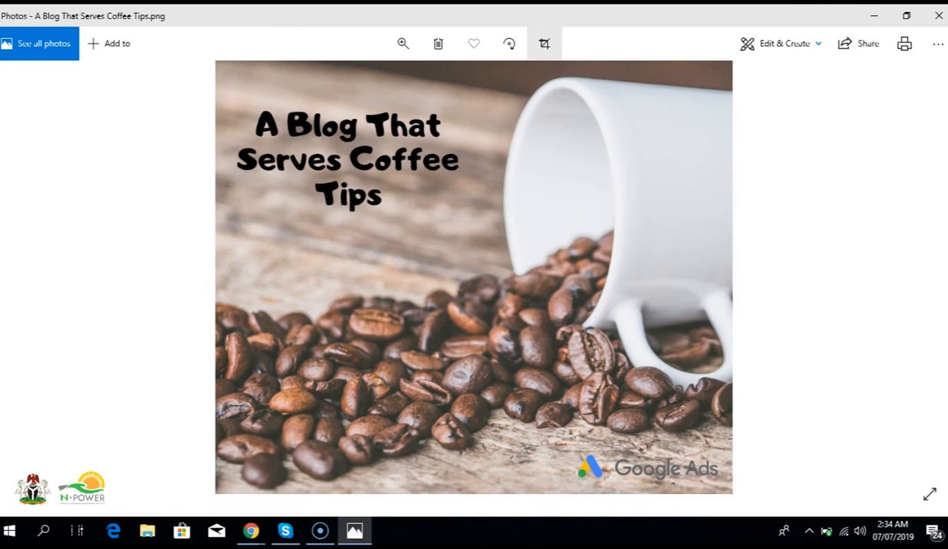
{"action": "left_click", "coordinate": [874, 16]}
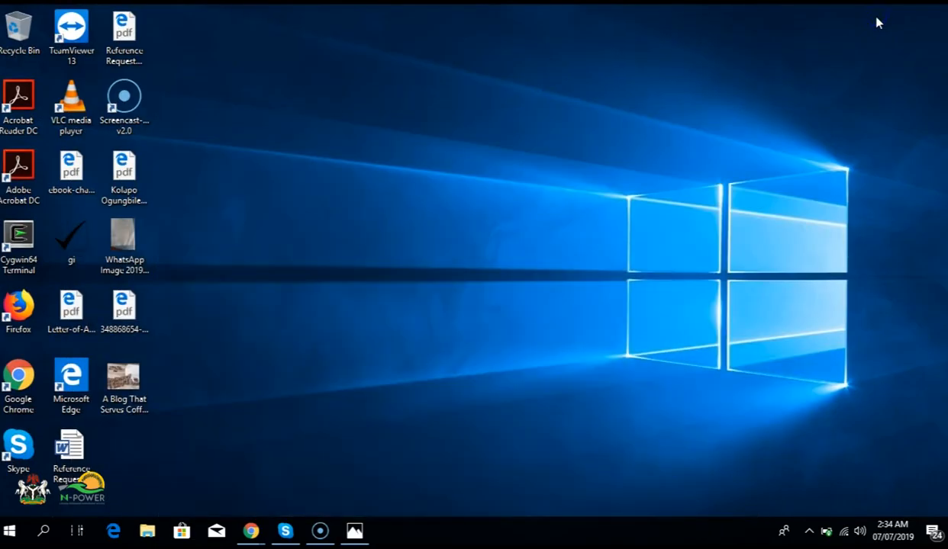